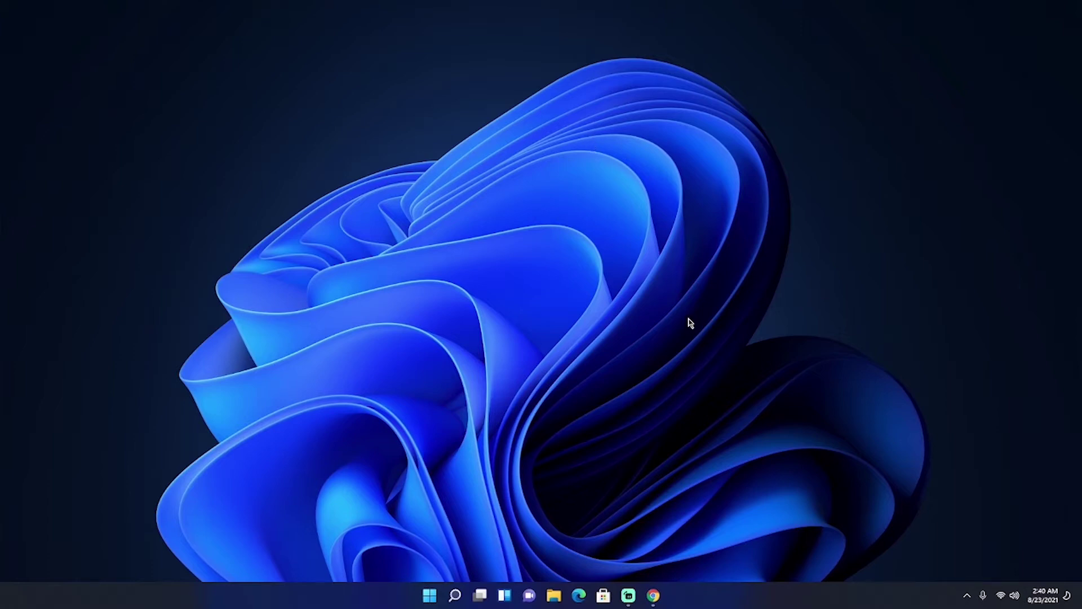
- Bring Chrome up on the Windows Insider page and go to Microsoft account sign-in
left_click(654, 603)
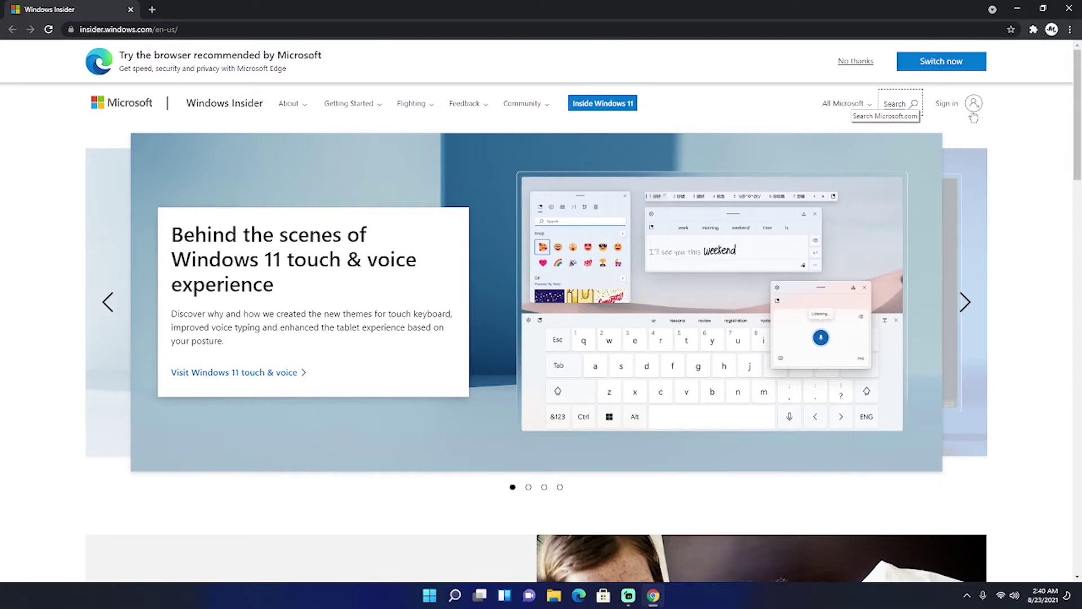
left_click(973, 113)
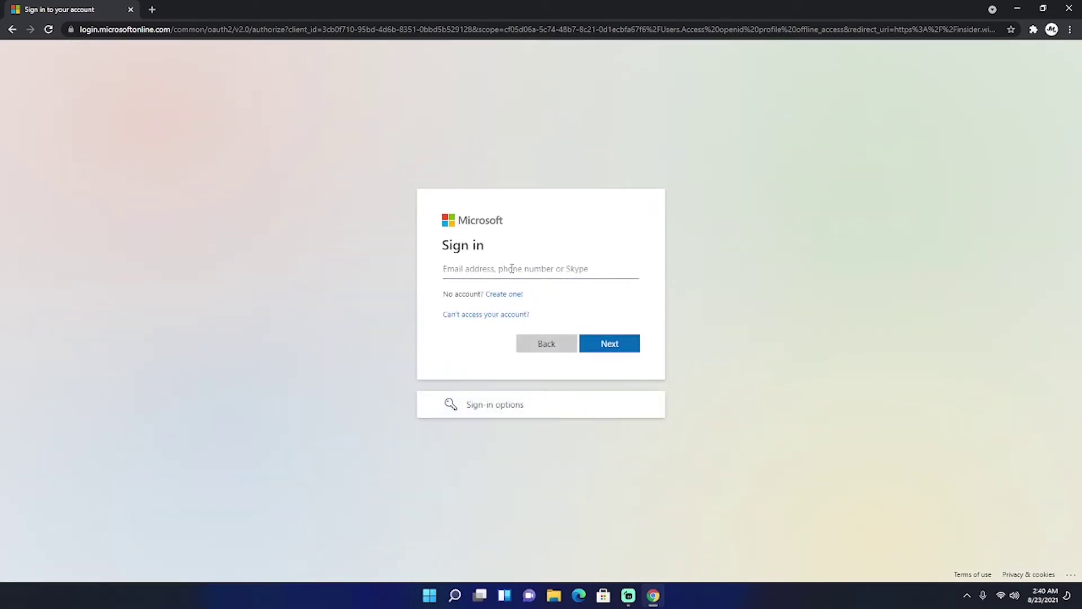
- Sign in with the account e-mail and password, and choose Yes to stay signed in
left_click(512, 268)
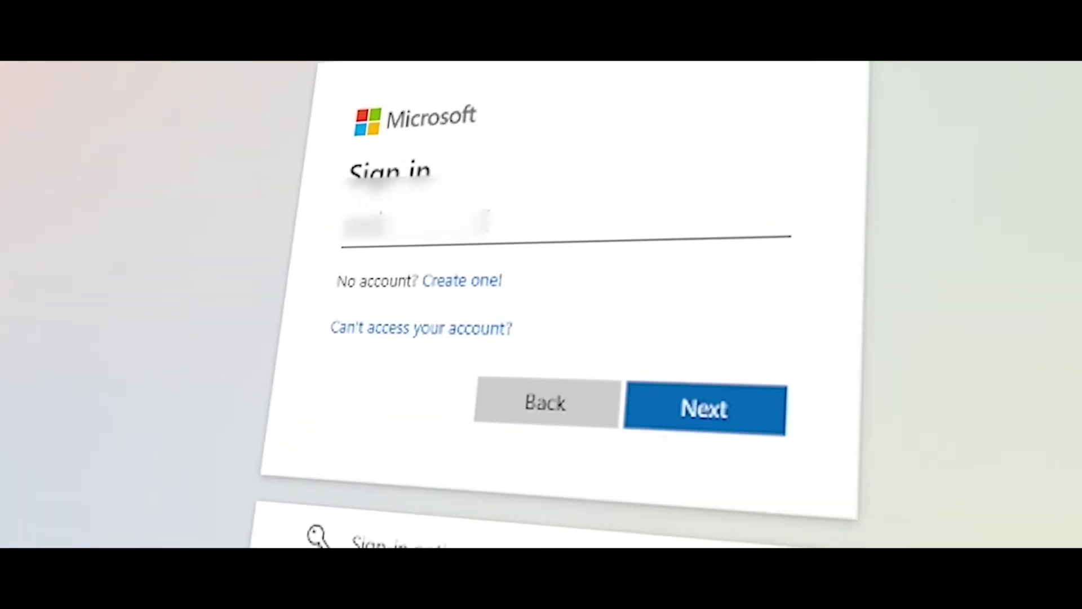
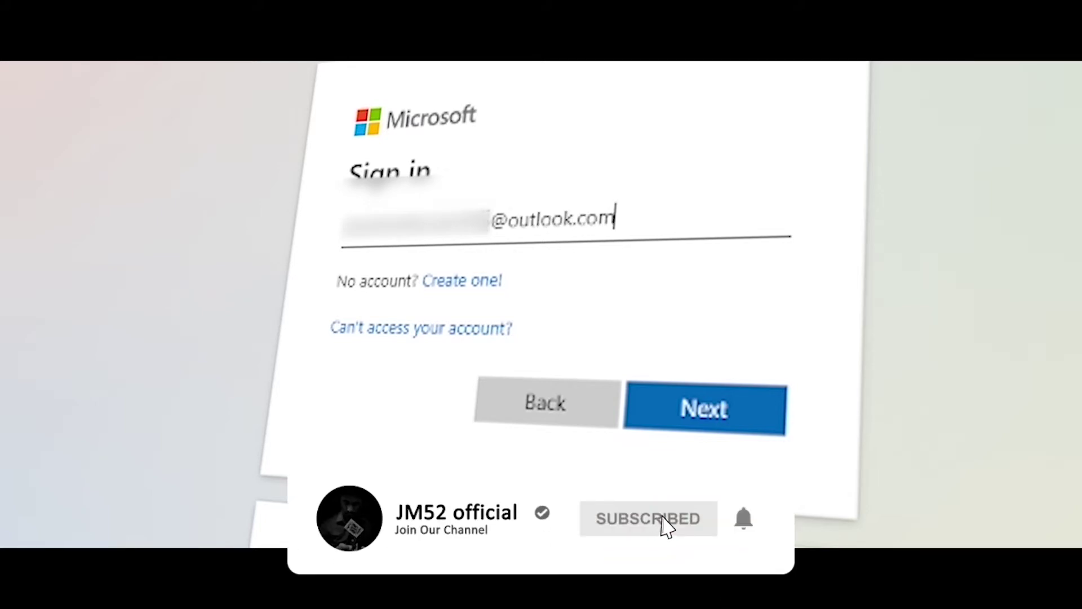
key("Return")
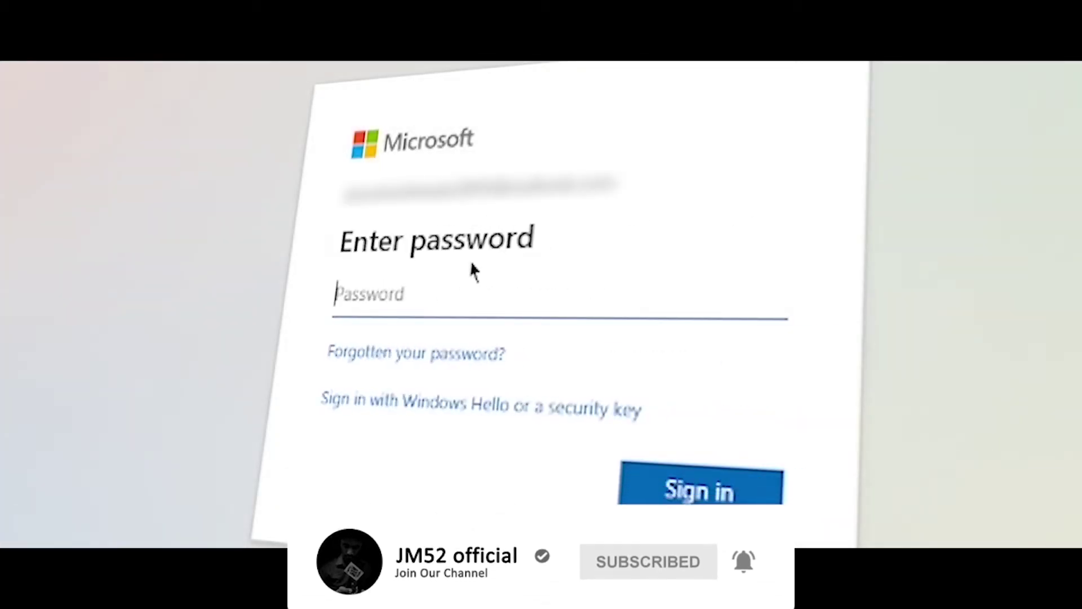
type("*********")
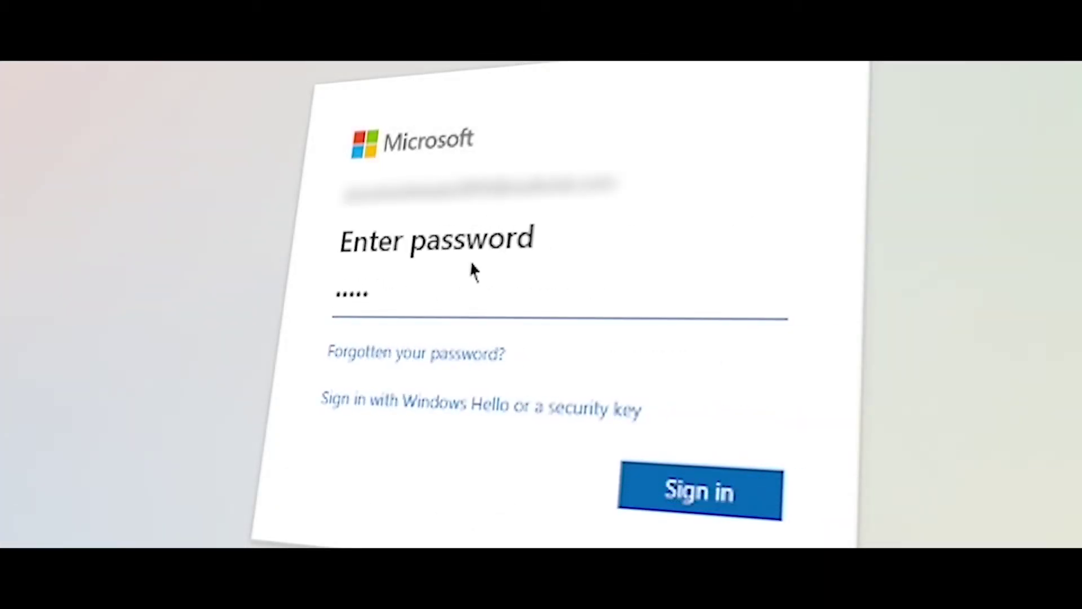
key("Return")
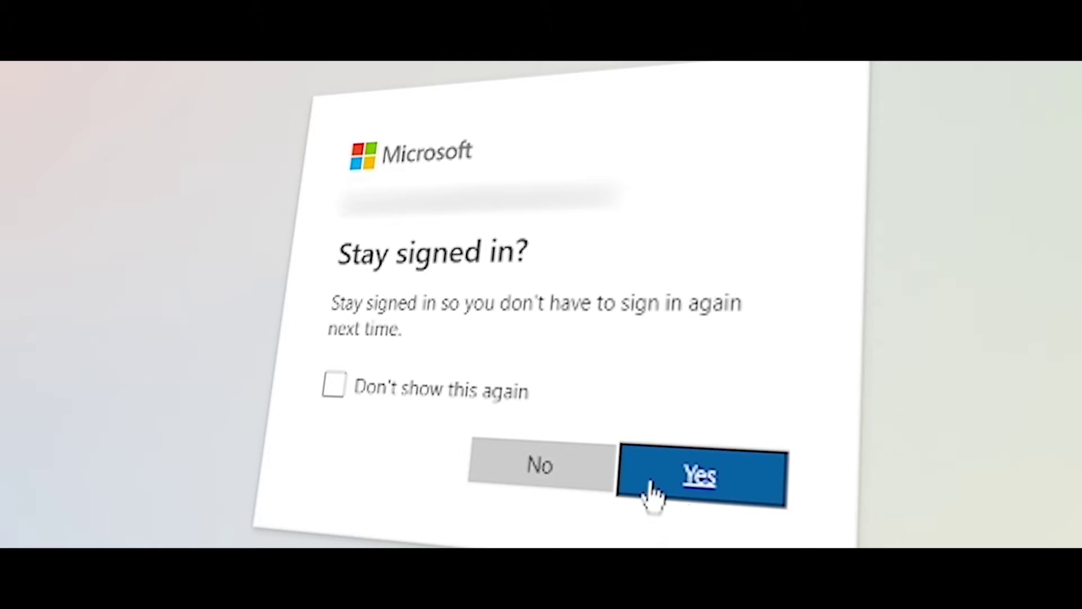
left_click(541, 473)
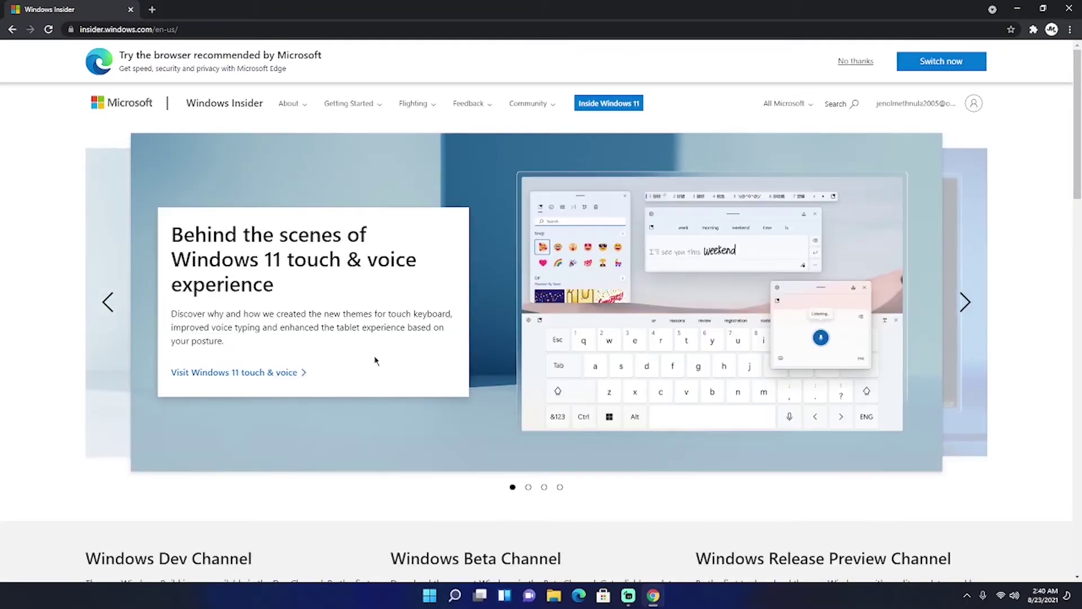
- Scroll to Quick connect and open the ISOs link to the Insider Preview Downloads page
scroll(375, 359, "down", 3)
scroll(848, 286, "up", 3)
scroll(762, 243, "down", 10)
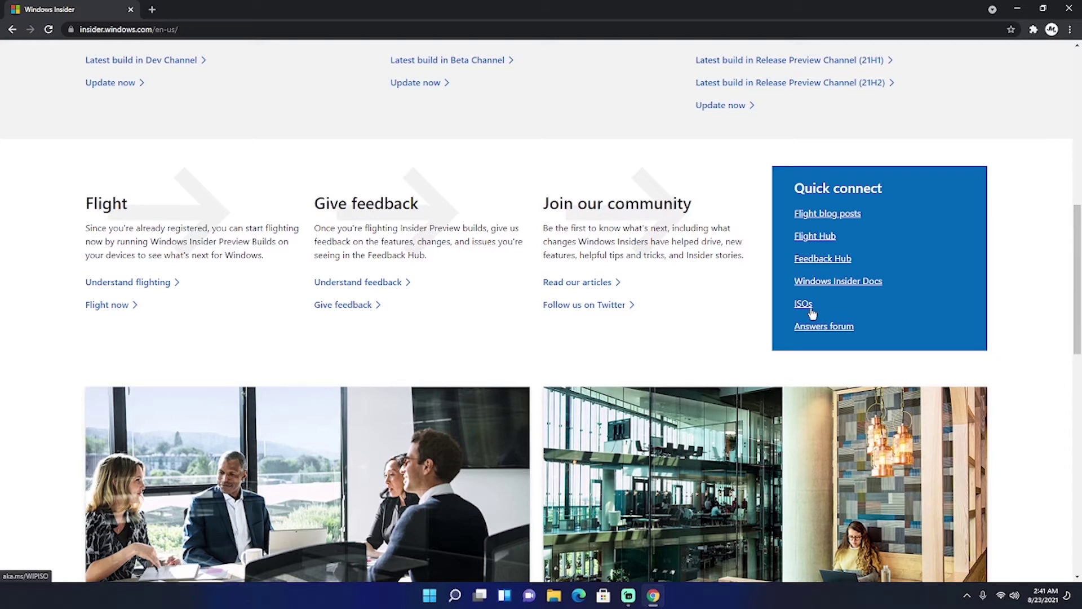
left_click(810, 308)
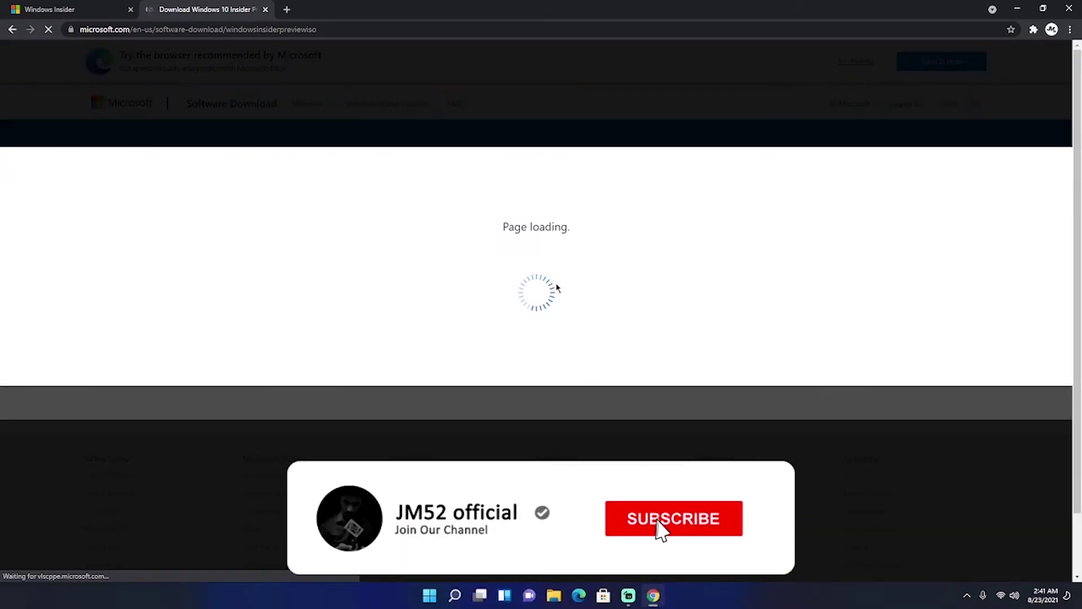
- Scroll down to Select edition and expand its dropdown of Insider Preview editions
scroll(411, 175, "down", 1)
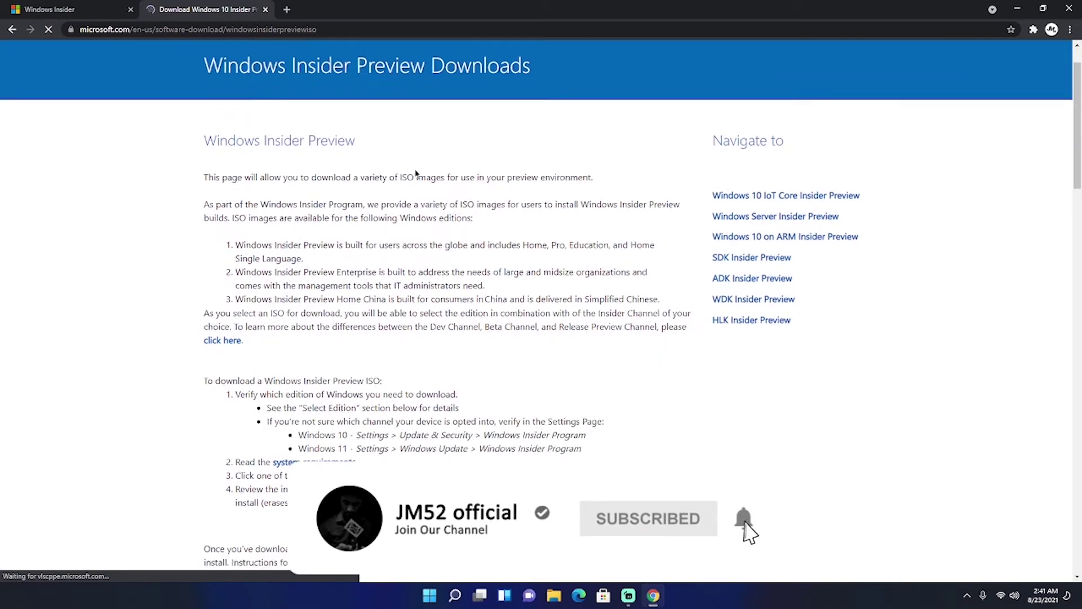
scroll(416, 173, "down", 12)
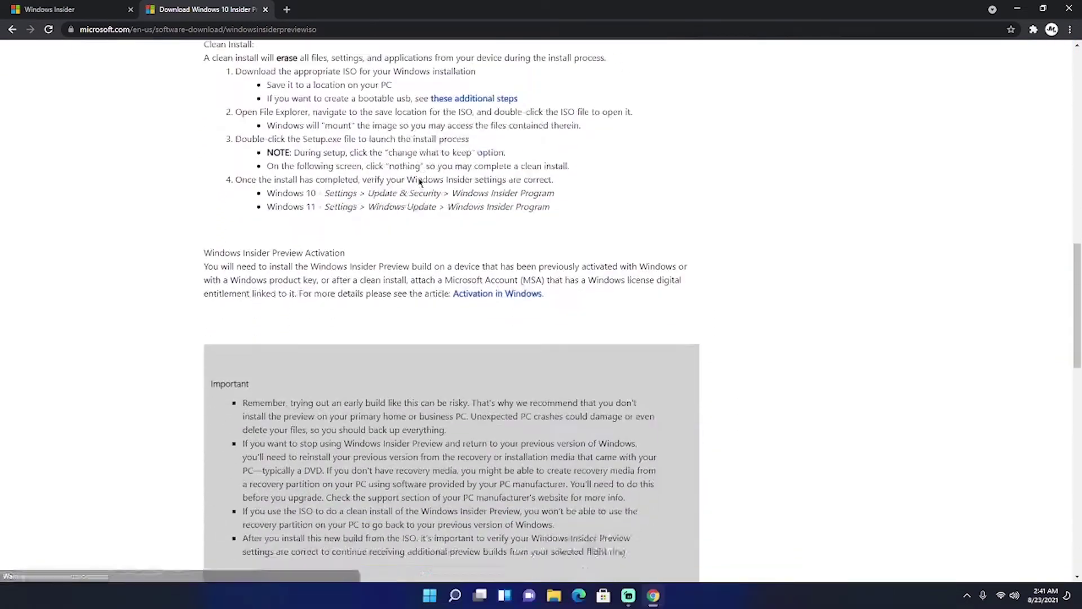
scroll(420, 182, "down", 8)
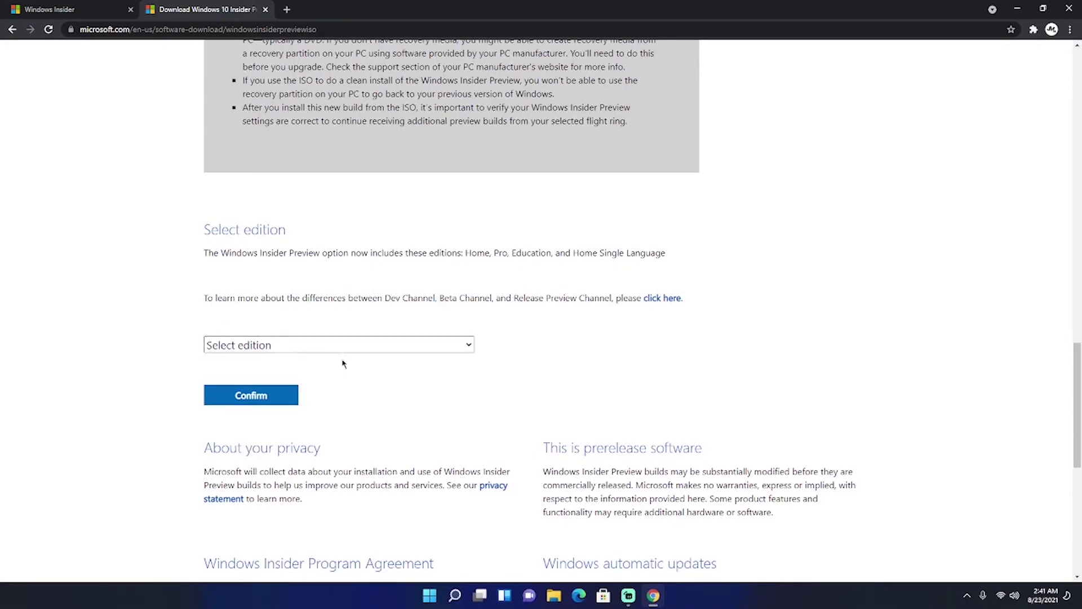
left_click(443, 345)
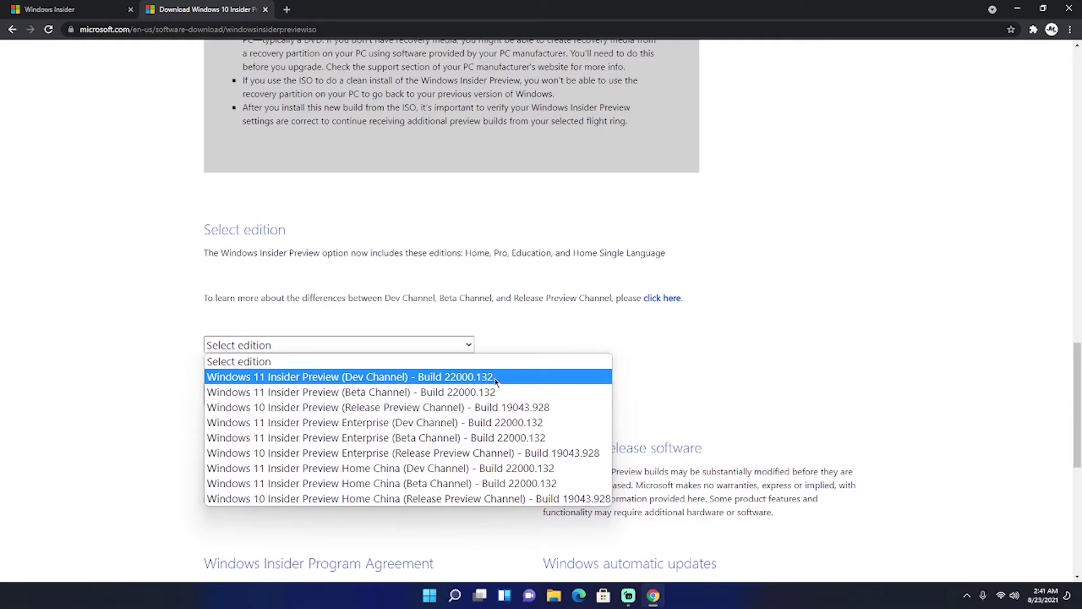
- Confirm the Windows 11 Insider Preview (Dev Channel) edition, then confirm English as product language
left_click(496, 378)
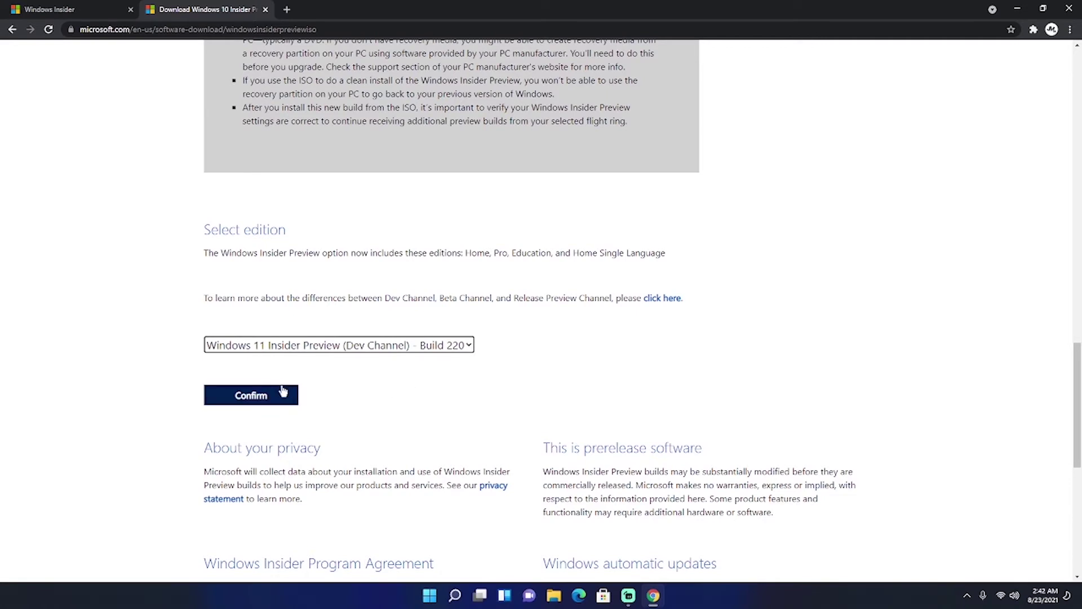
left_click(274, 405)
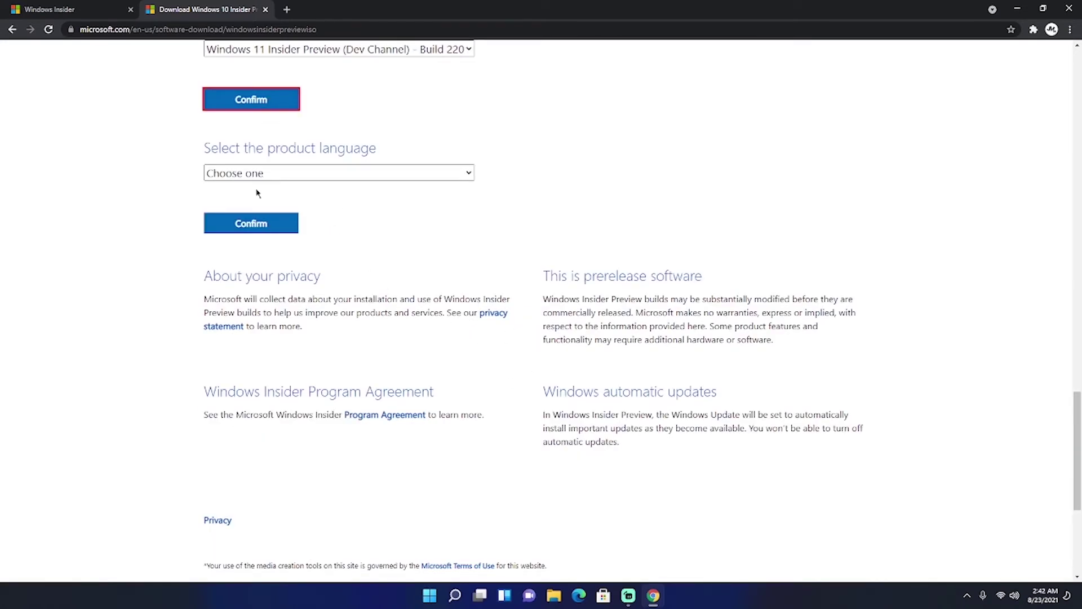
left_click(306, 174)
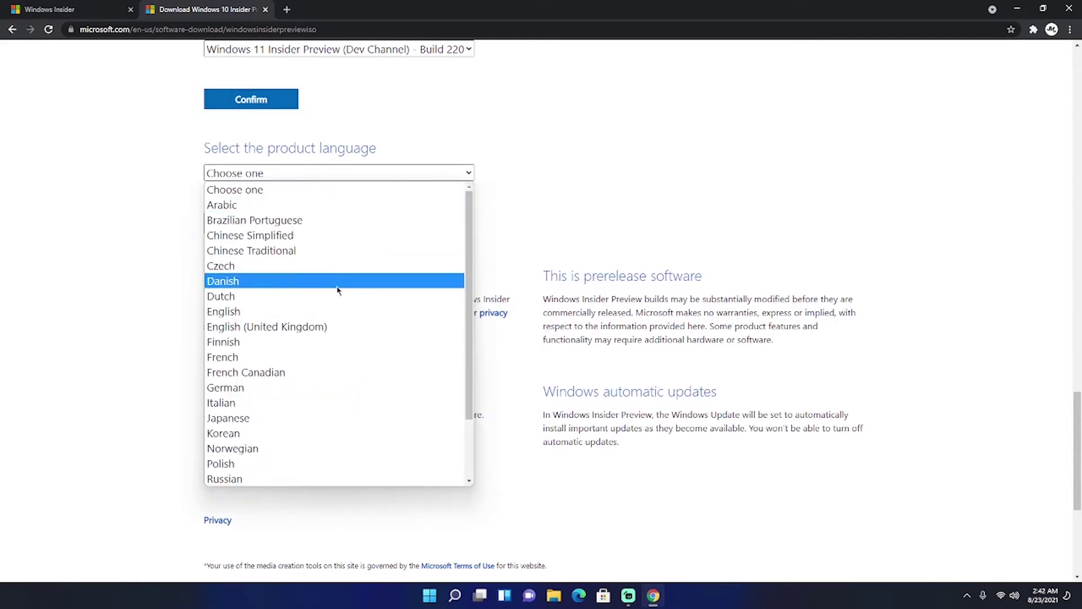
left_click(319, 313)
left_click(269, 233)
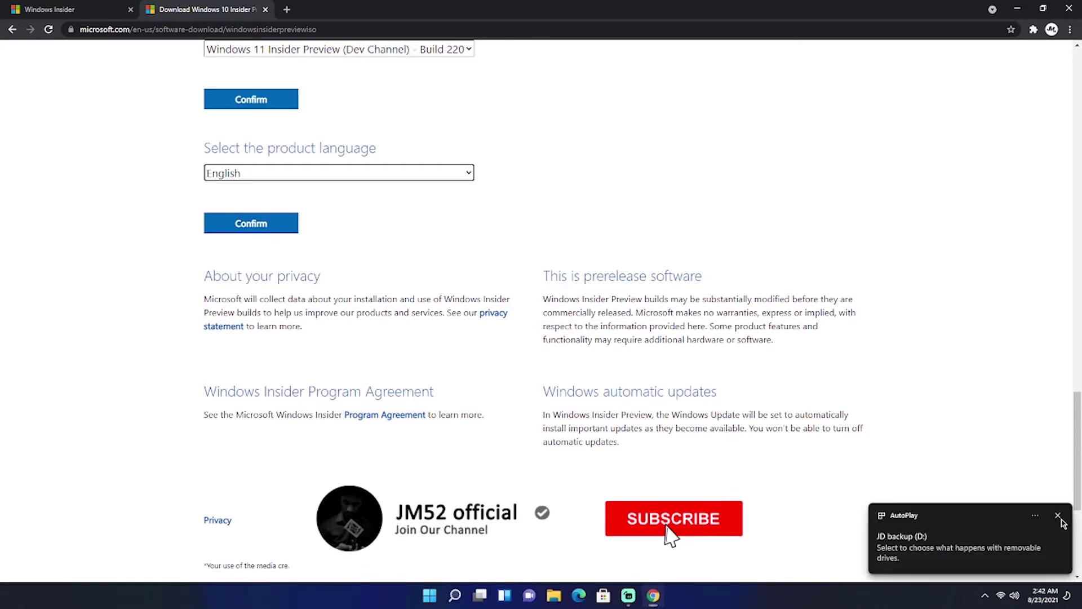
left_click(1059, 517)
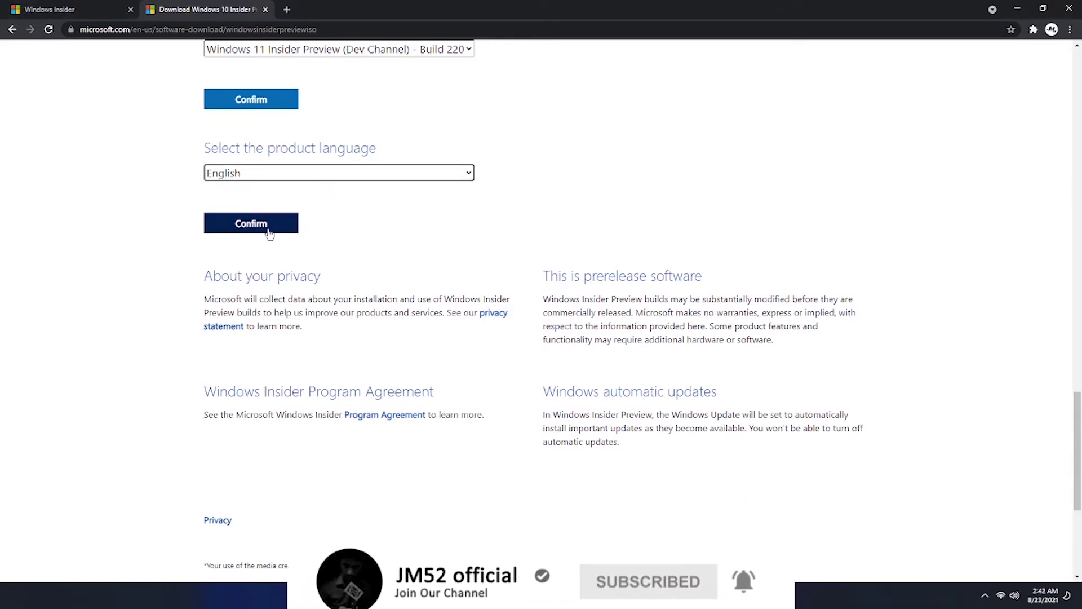
left_click(270, 233)
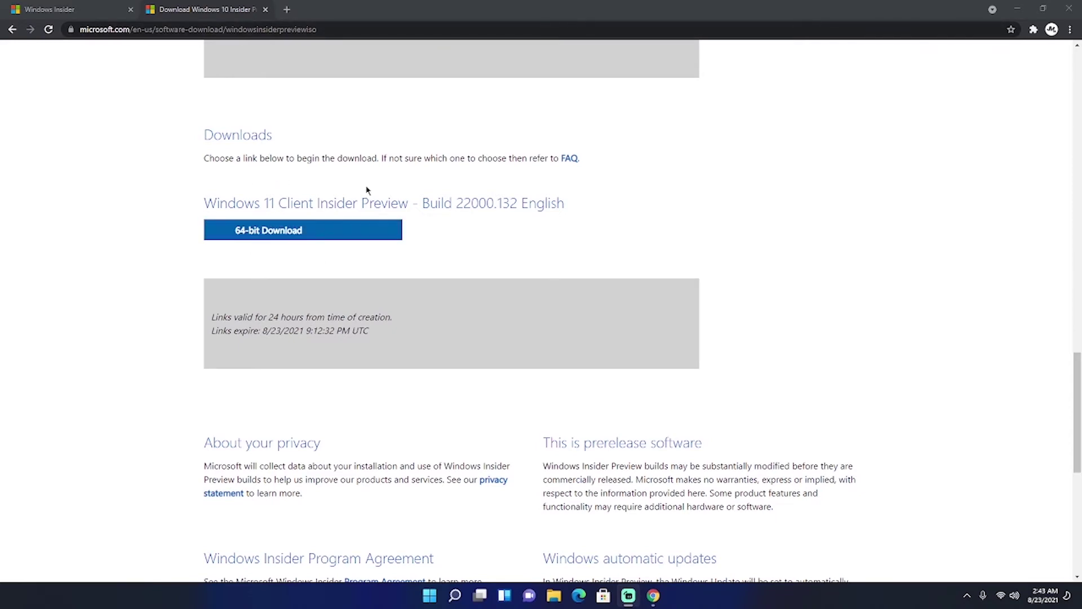
- Start the 64-bit Windows 11 Insider Preview Build 22000.132 ISO download
left_click(305, 233)
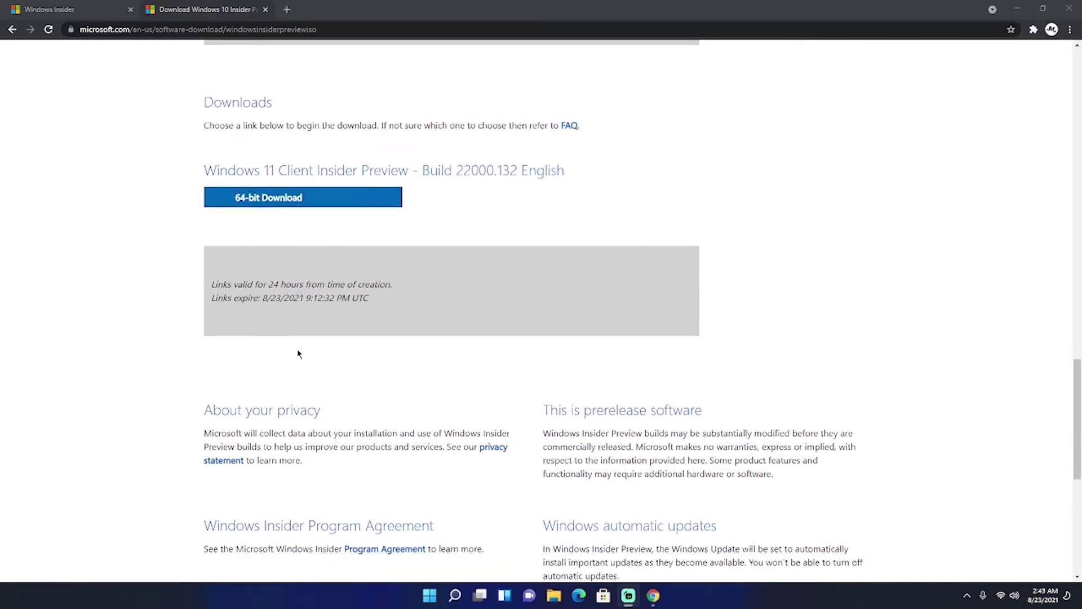
scroll(323, 295, "up", 1)
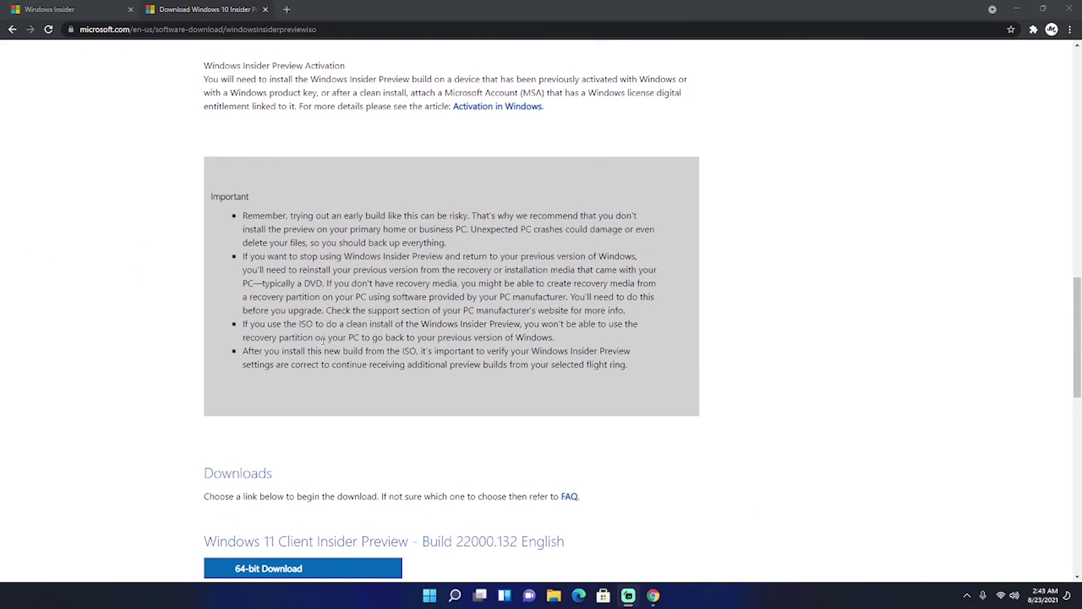
scroll(325, 338, "down", 5)
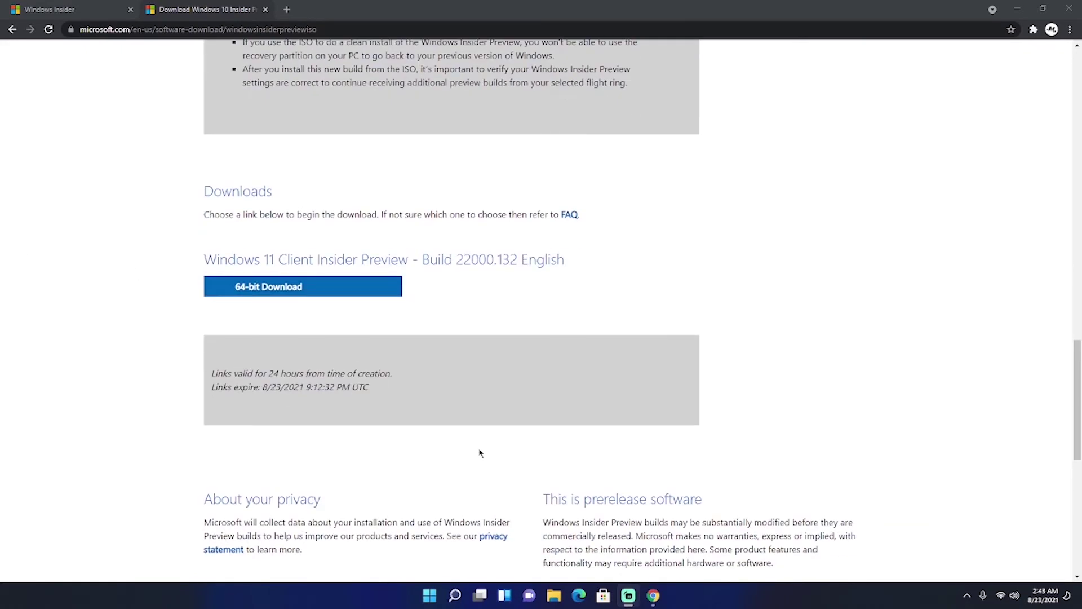
scroll(480, 452, "up", 2)
scroll(480, 452, "down", 2)
scroll(361, 372, "up", 8)
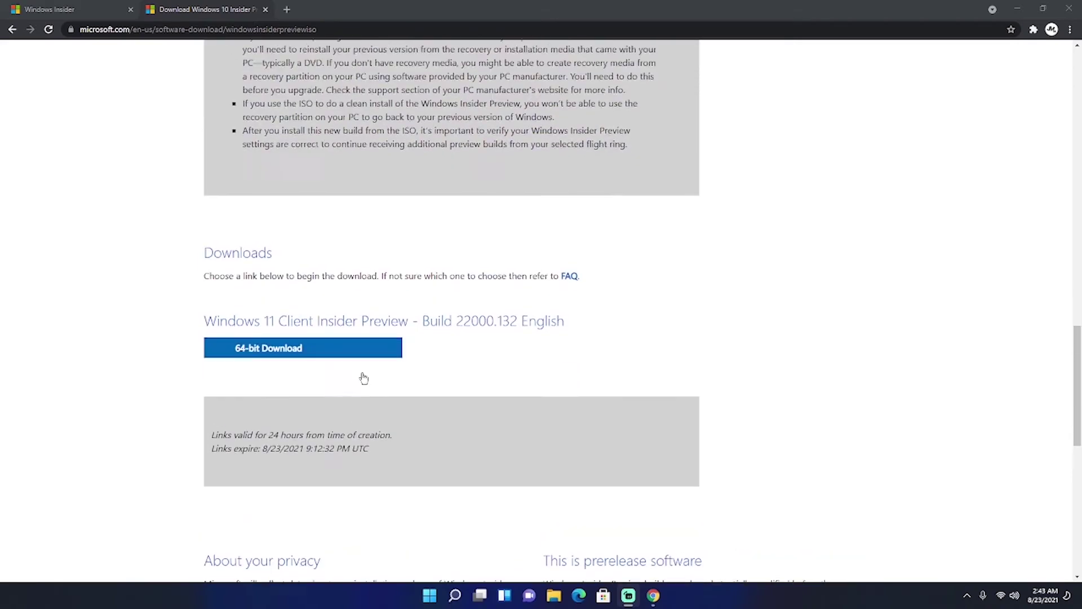
scroll(360, 367, "down", 8)
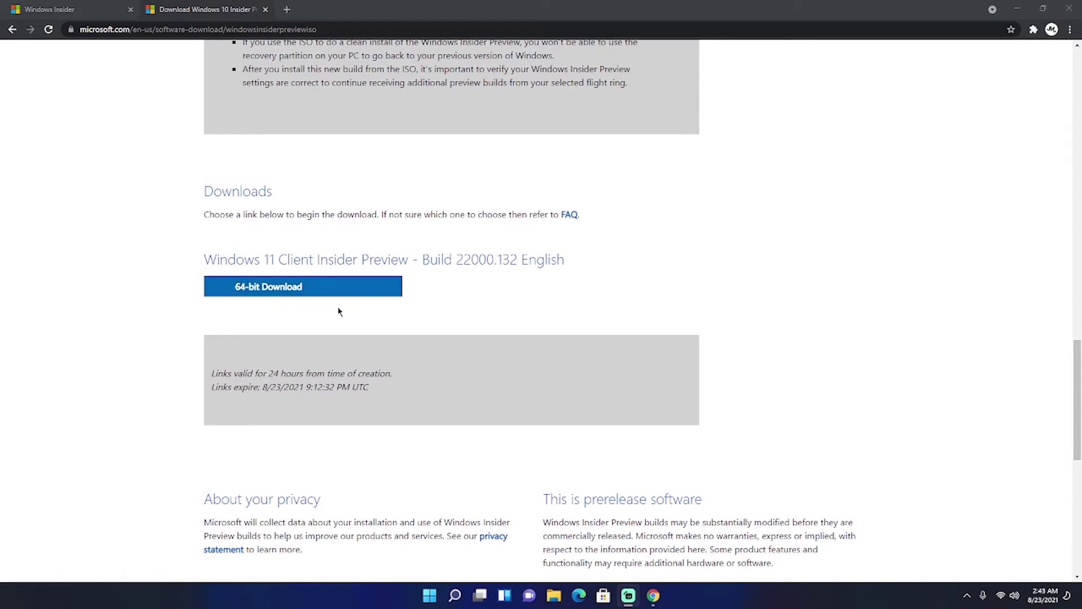
left_click(315, 289)
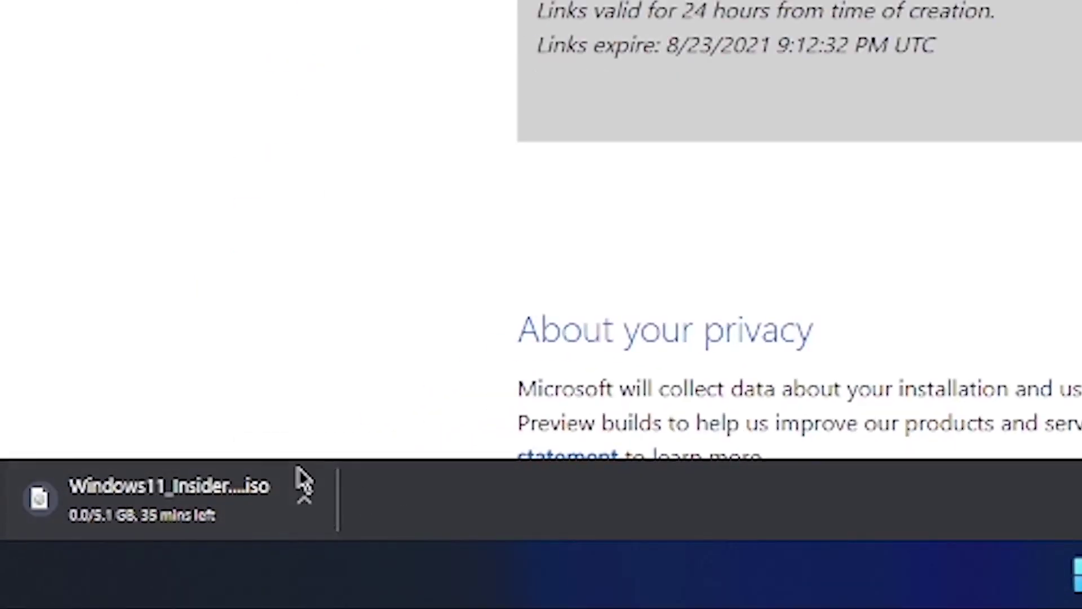
- Cancel the ISO download from Chrome's download bar and minimise the browser
left_click(310, 504)
left_click(454, 450)
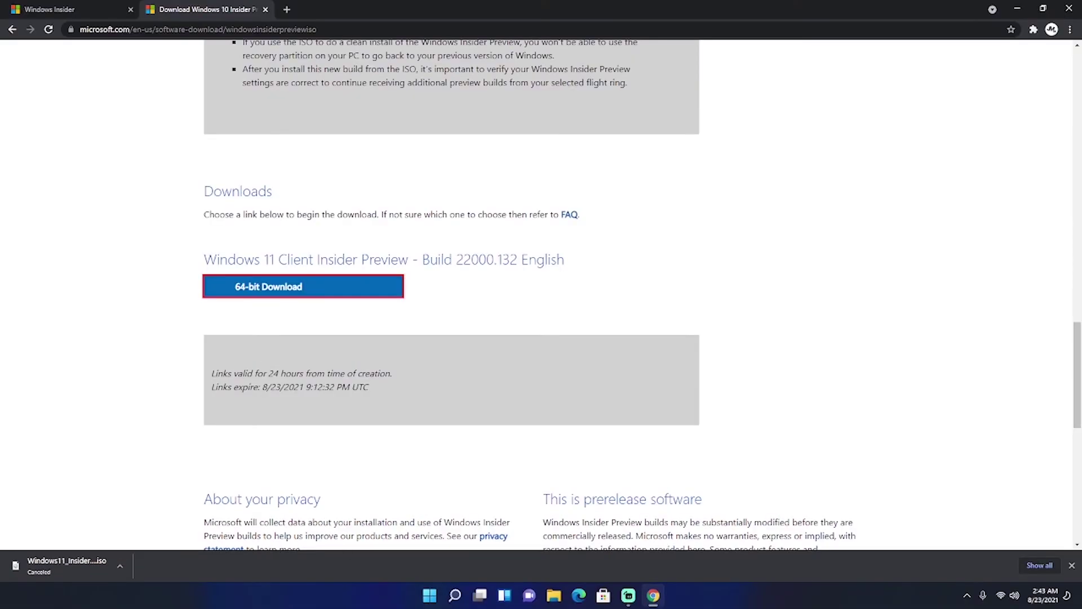
left_click(1018, 8)
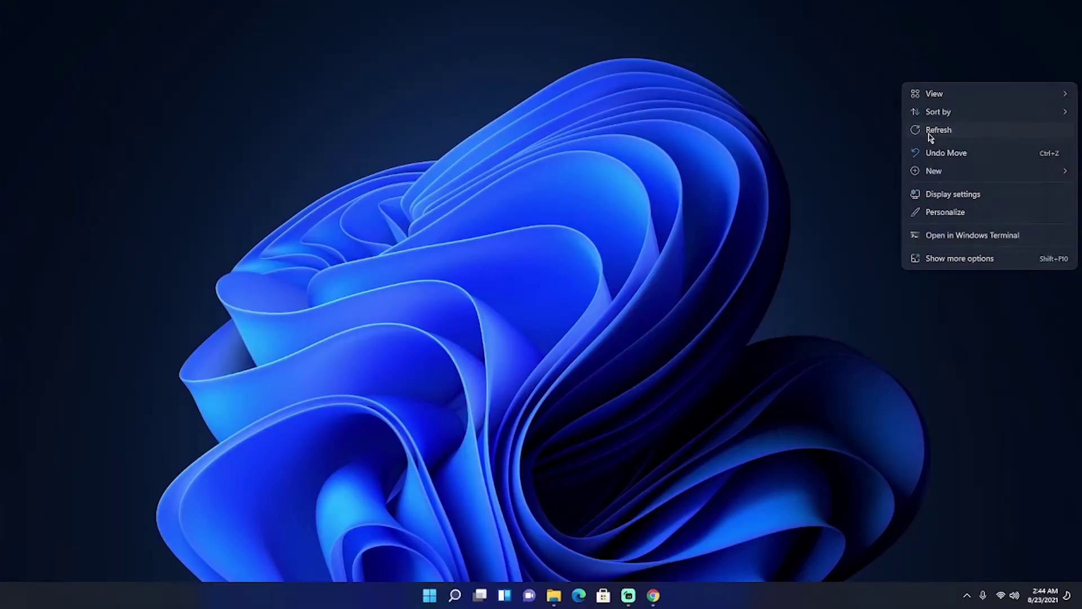
- Open File Explorer and go into New folder on JD backup (D:) holding the ISO
left_click(931, 133)
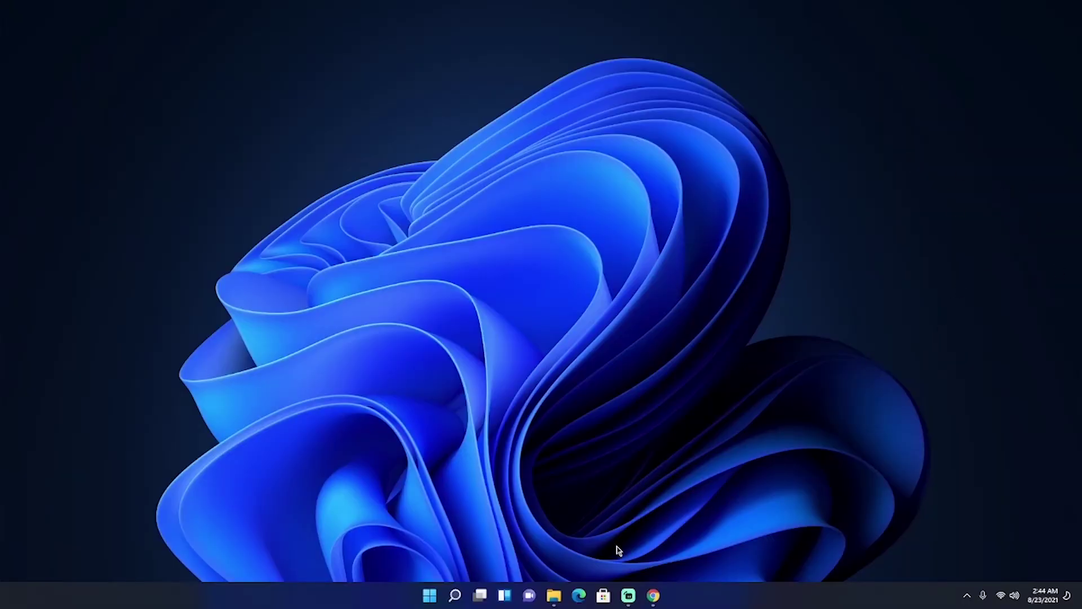
mouse_move(554, 602)
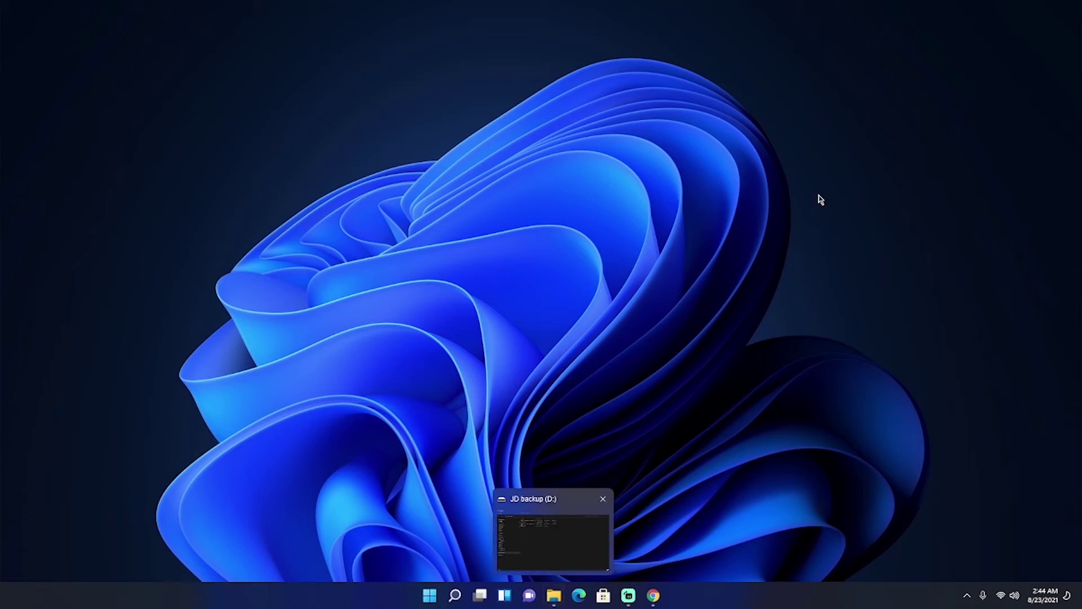
left_click(560, 604)
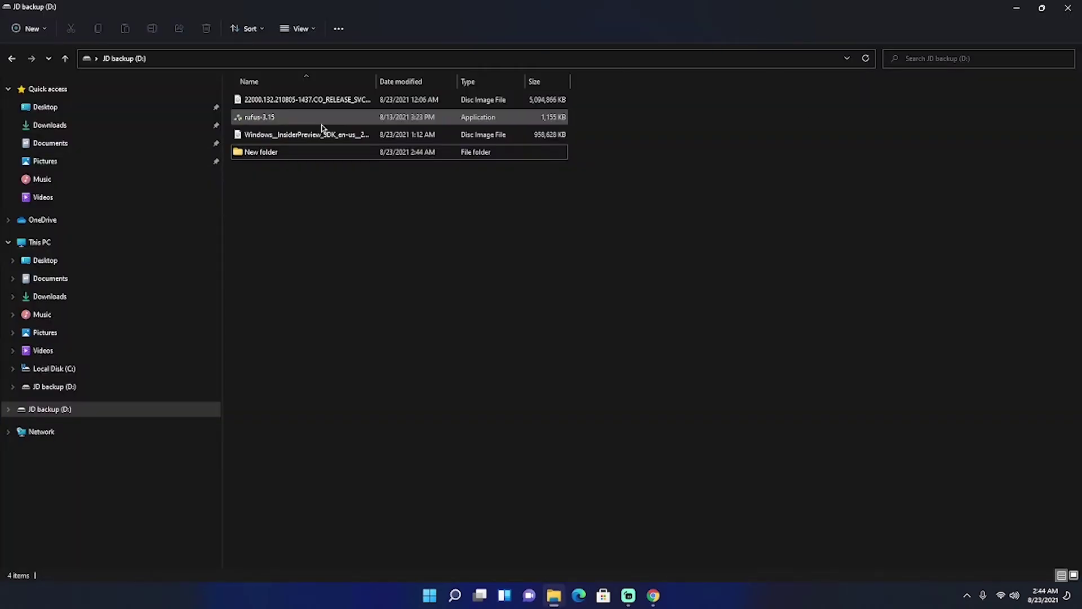
double_click(296, 153)
left_click_drag(426, 364, 720, 91)
left_click(721, 156)
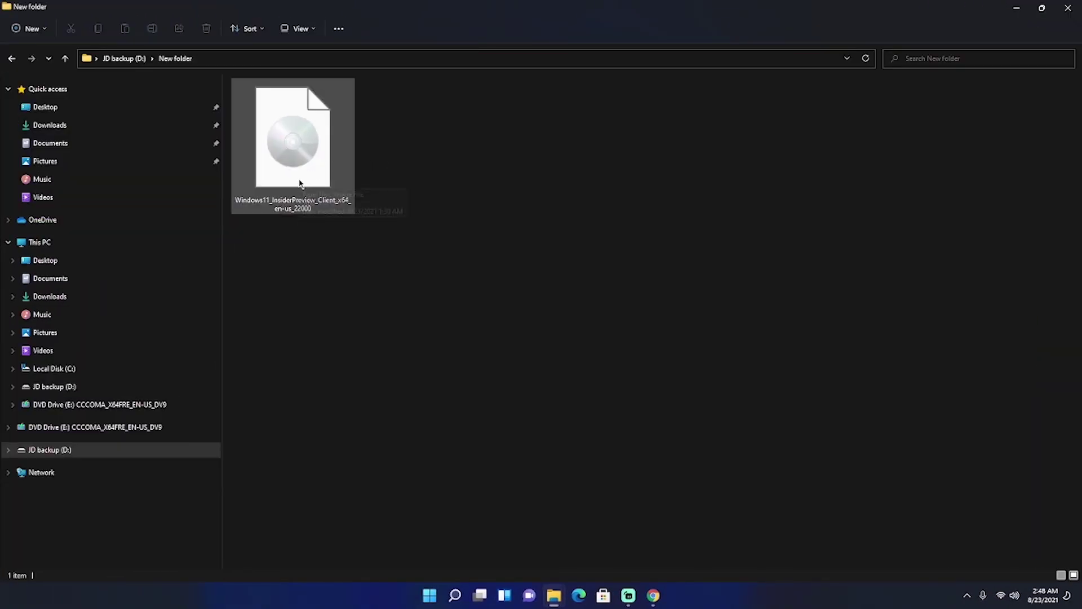
- Check the ISO's context menu without choosing anything, then switch to This PC
right_click(306, 177)
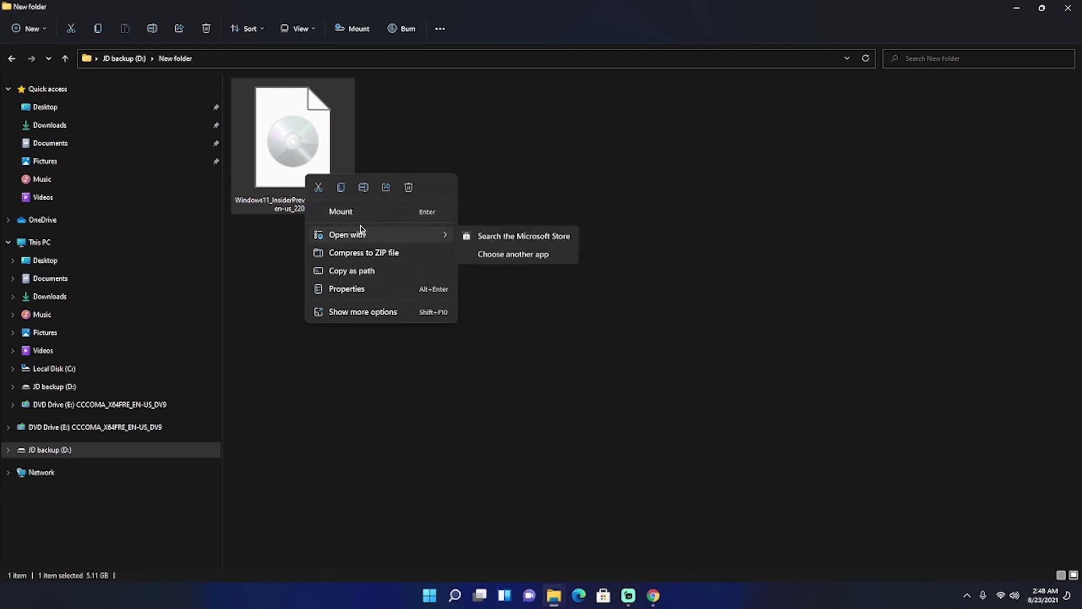
left_click(764, 211)
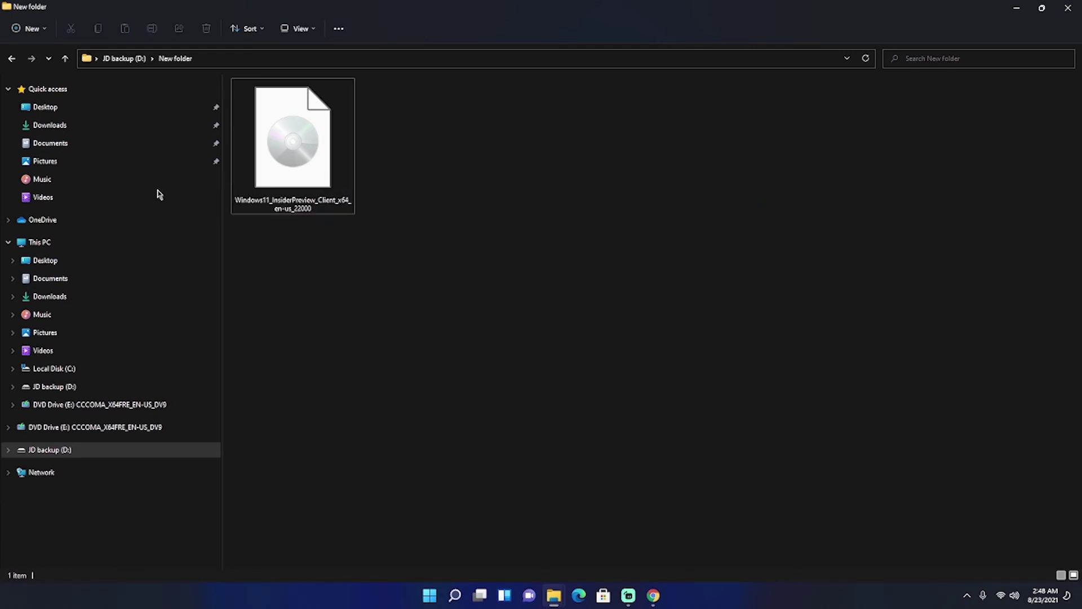
left_click(130, 243)
- Browse DVD Drive (E:)'s boot, sources and setup files, then go back to This PC
left_click_drag(589, 308, 670, 207)
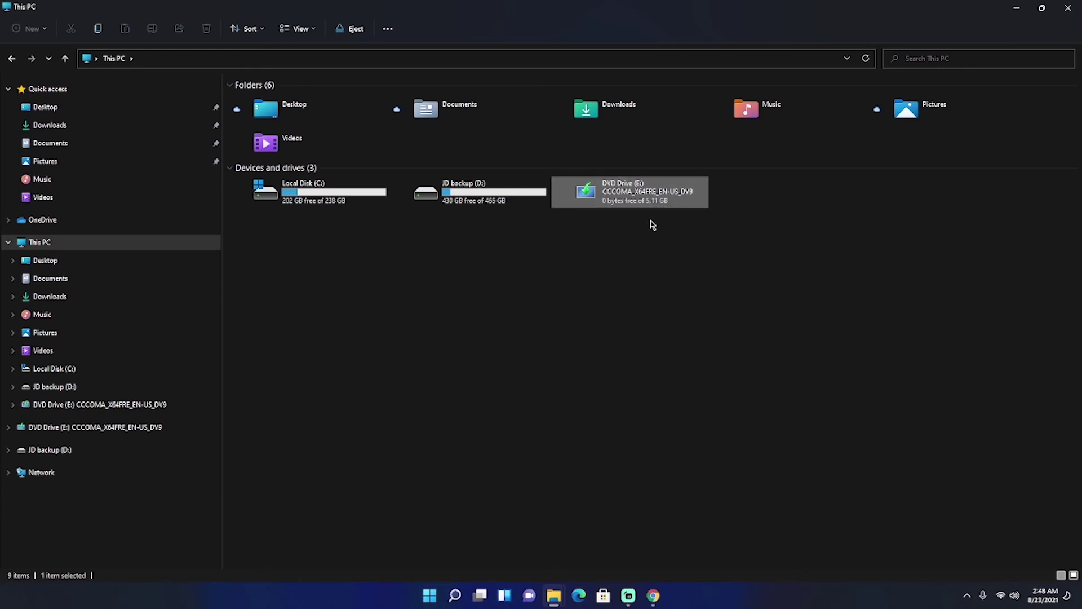
double_click(661, 201)
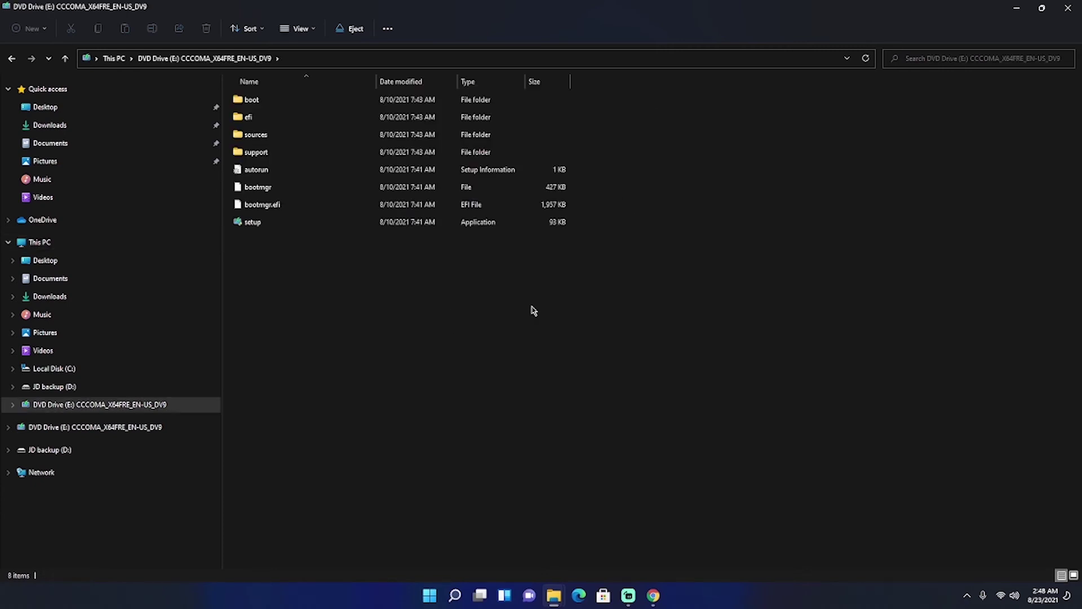
left_click_drag(450, 369, 837, 90)
left_click(442, 375)
left_click_drag(443, 375, 22, 67)
left_click(12, 58)
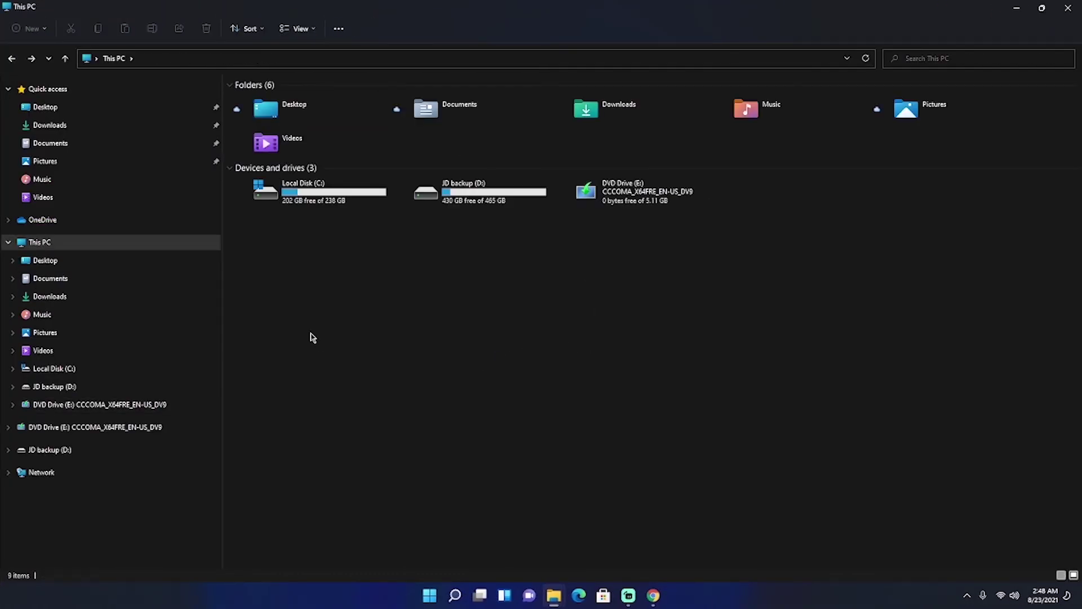
left_click_drag(295, 341, 771, 208)
- Open JD backup (D:) and New folder to view the 5,358,902 KB Insider Preview ISO
double_click(455, 209)
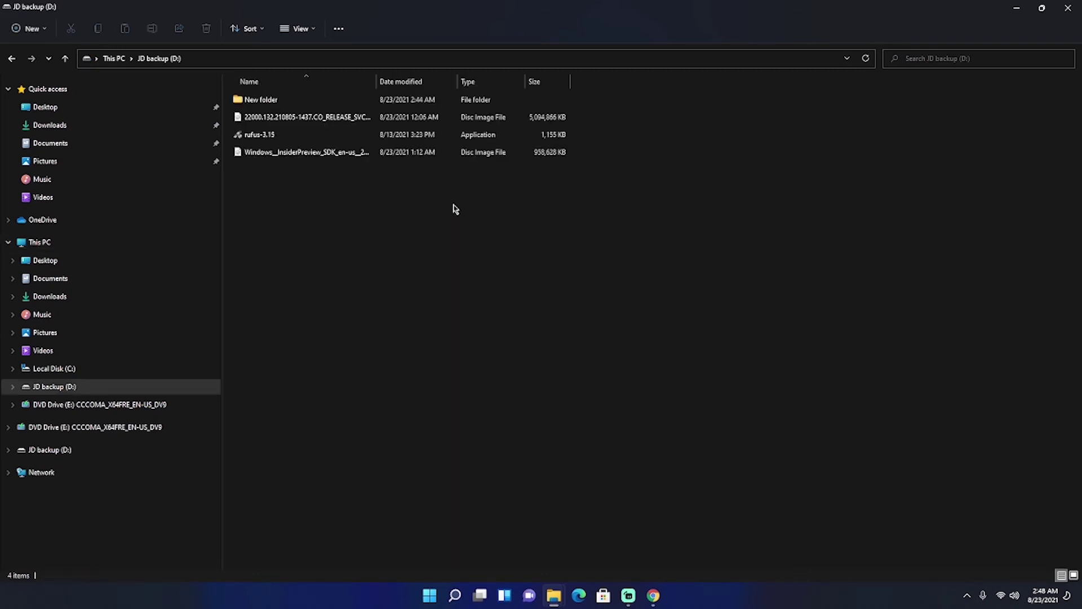
double_click(266, 100)
mouse_move(263, 200)
left_mouse_down()
mouse_move(474, 70)
mouse_move(478, 209)
left_mouse_up()
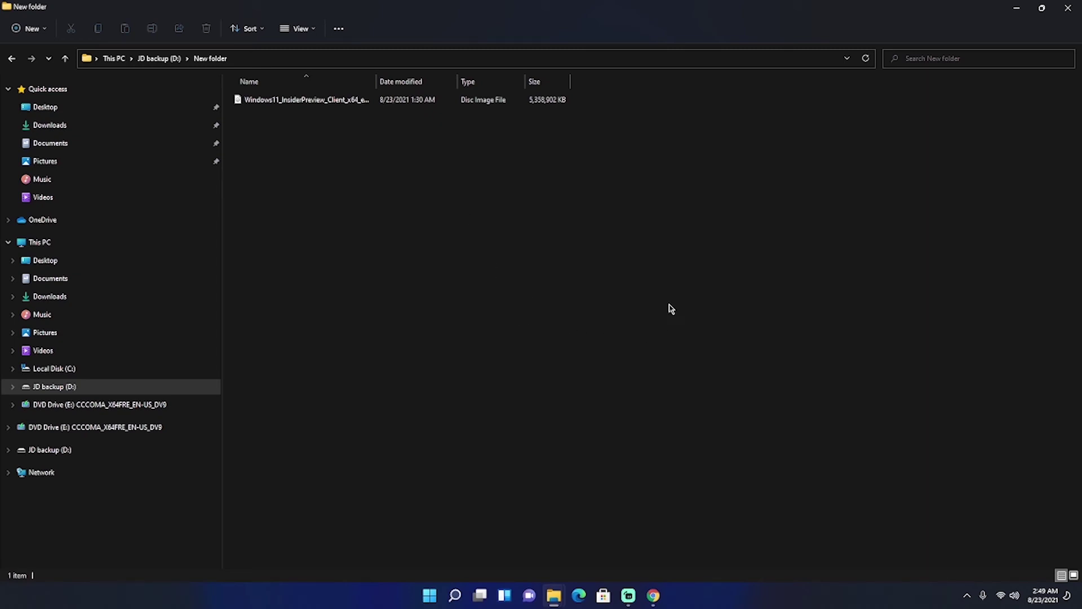
left_click_drag(407, 174, 521, 100)
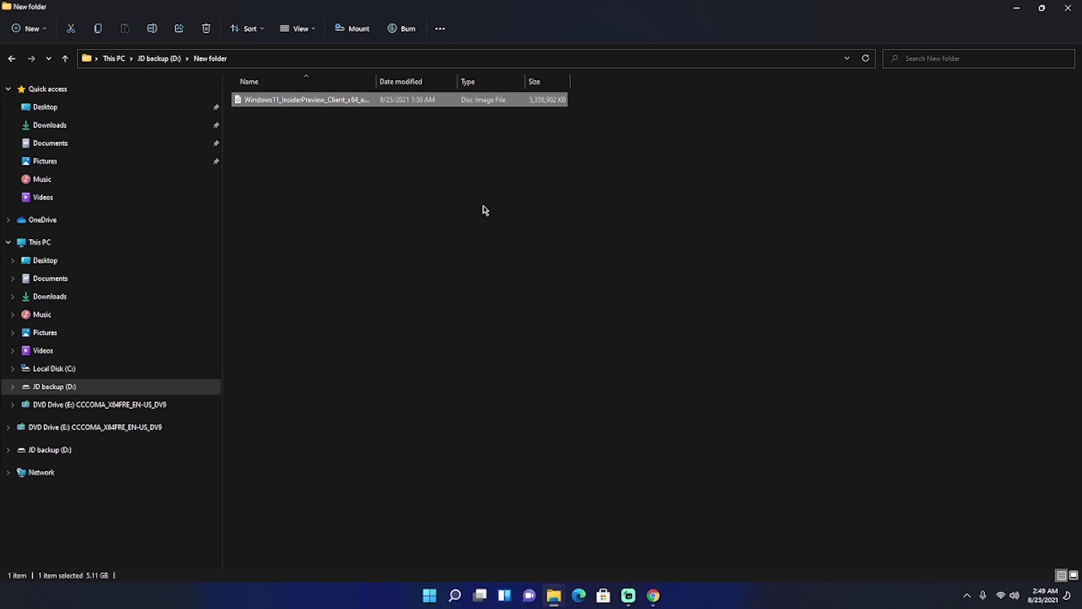
left_click(581, 177)
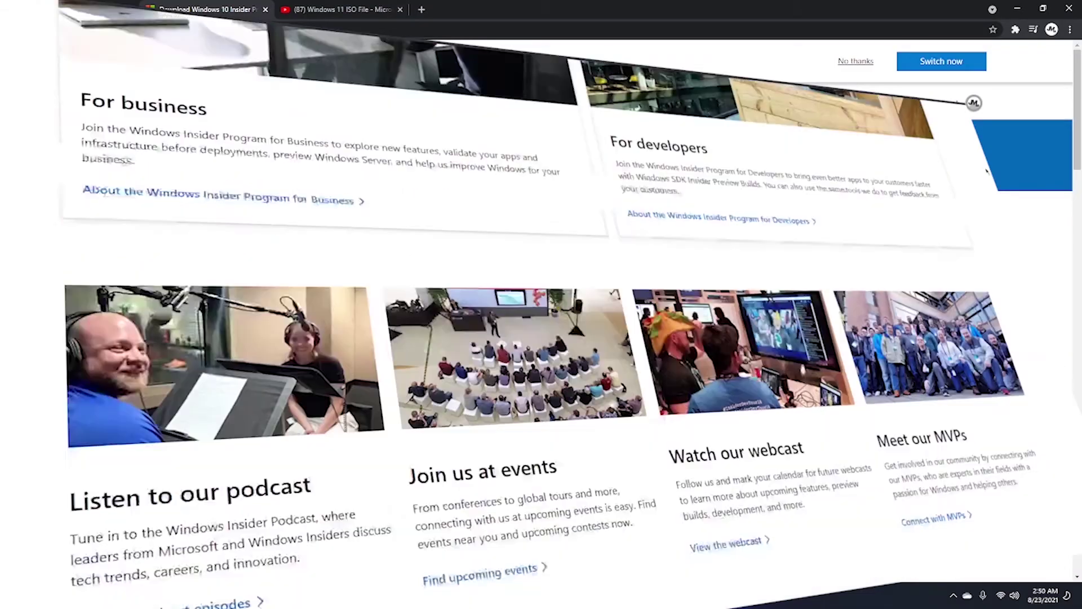
- Confirm the Dev Channel edition in English and start the 64-bit Build 22000.132 download
scroll(849, 253, "down", 10)
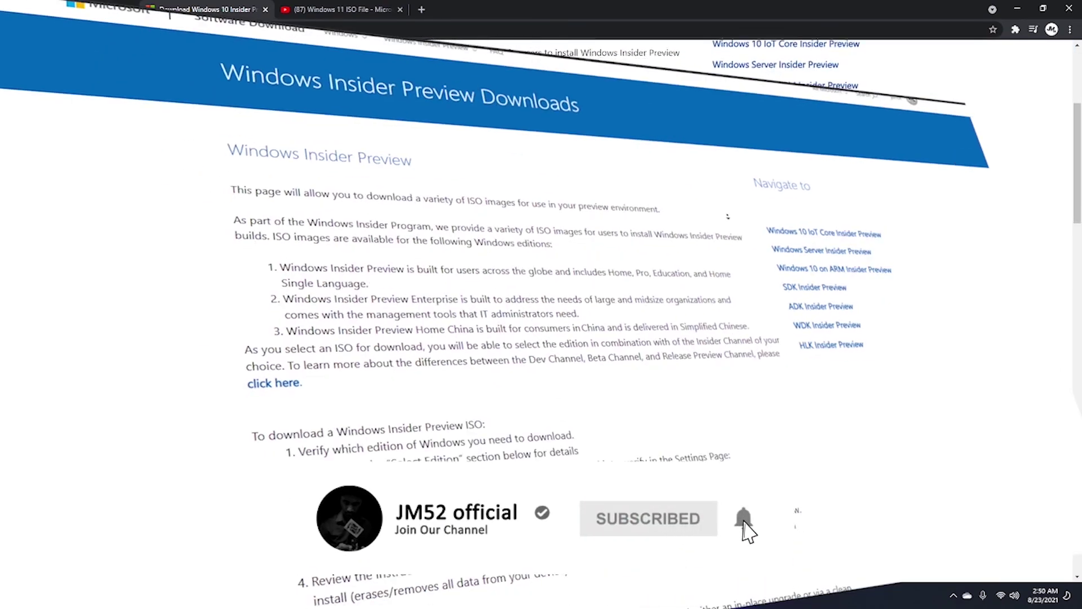
scroll(727, 215, "down", 10)
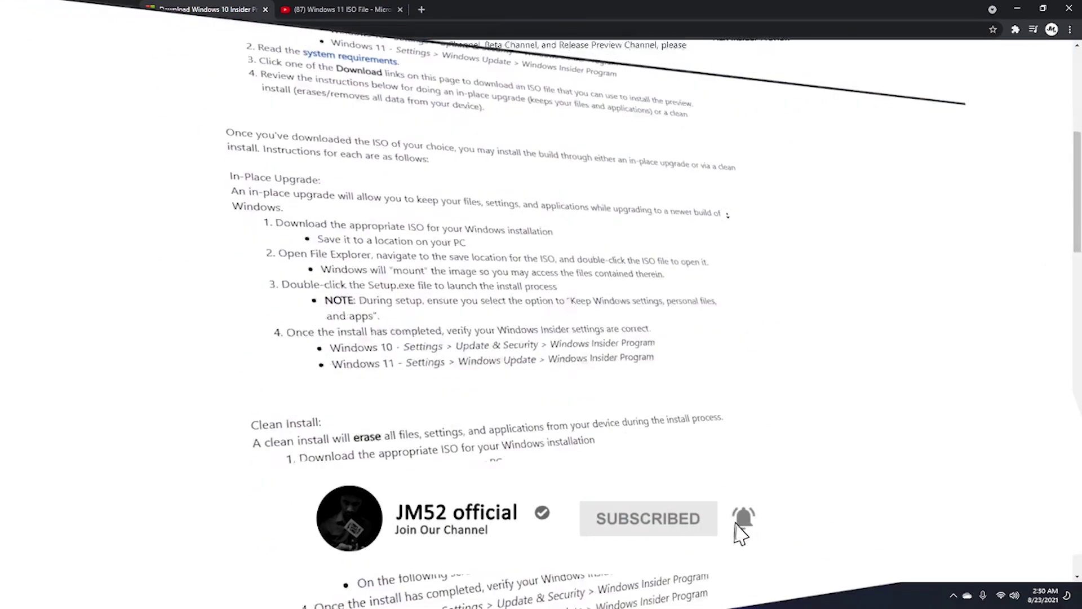
scroll(727, 214, "down", 5)
left_click(327, 203)
left_click(399, 237)
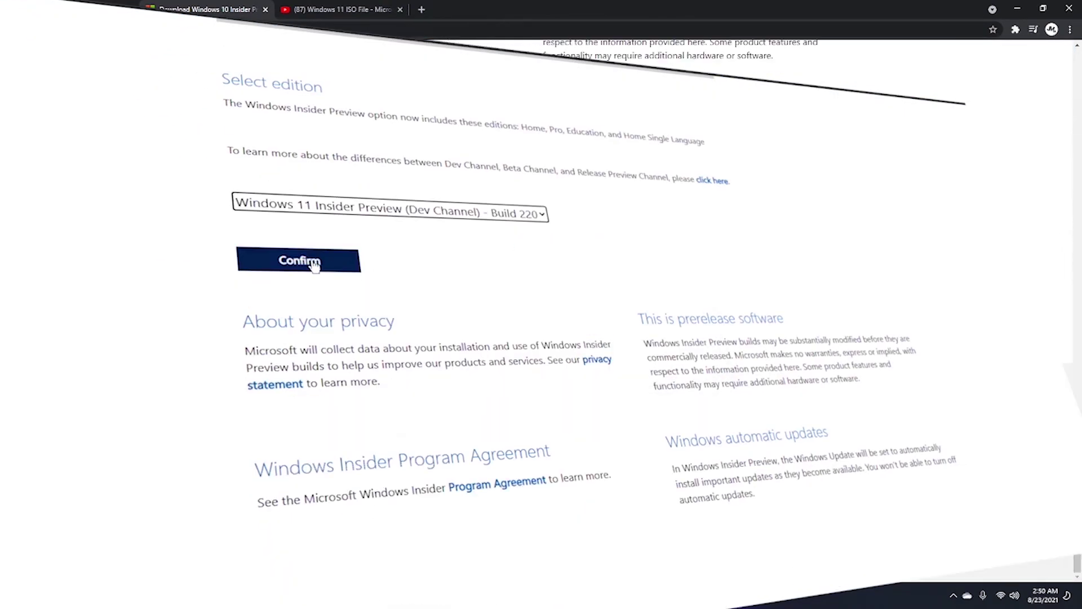
left_click(278, 259)
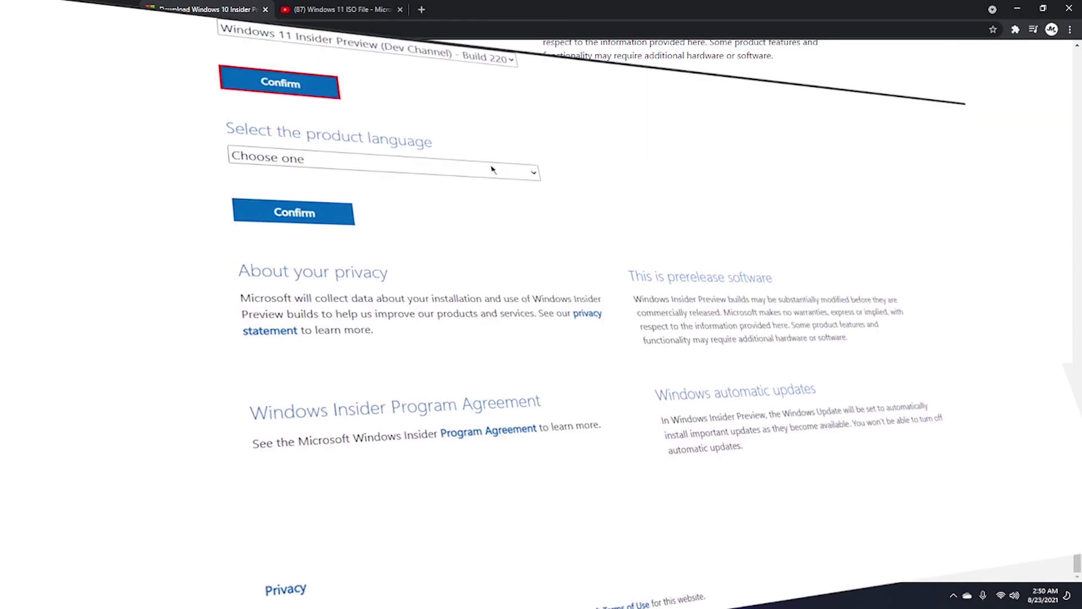
left_click(491, 169)
left_click(293, 212)
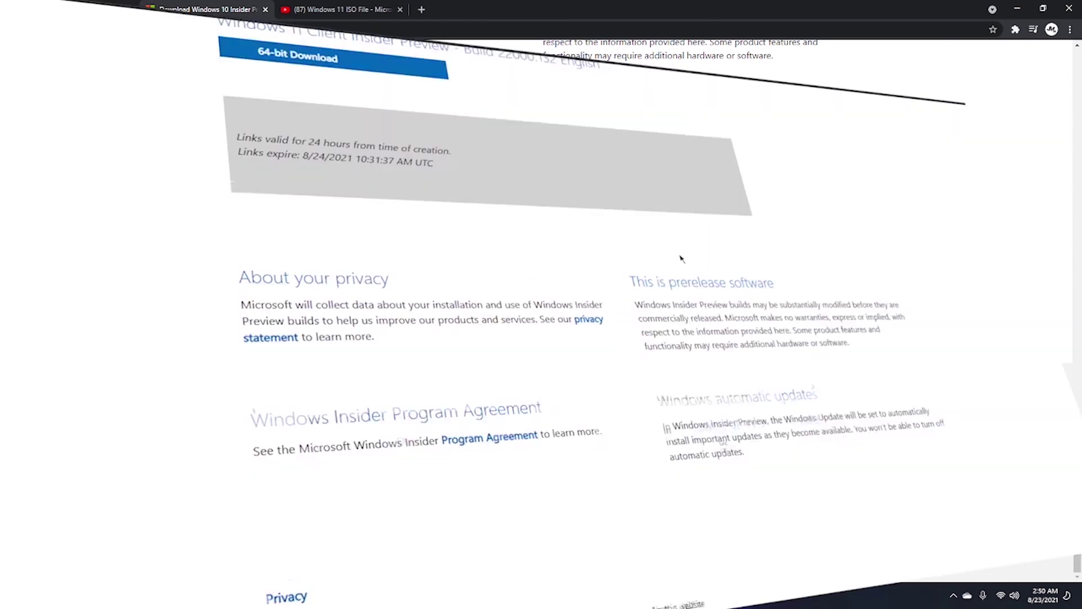
left_click(299, 131)
left_click(639, 347)
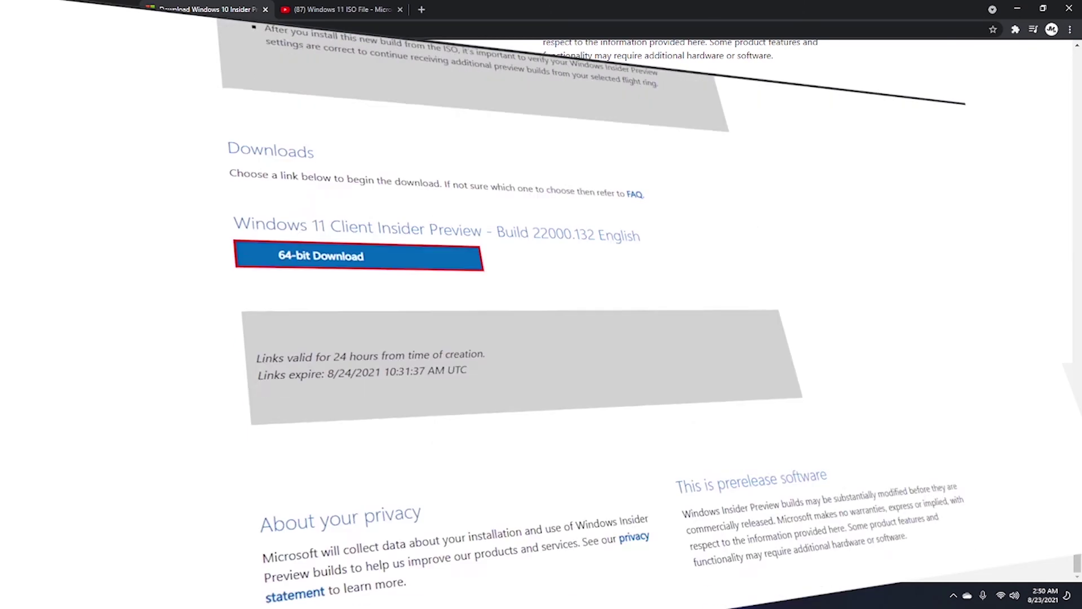